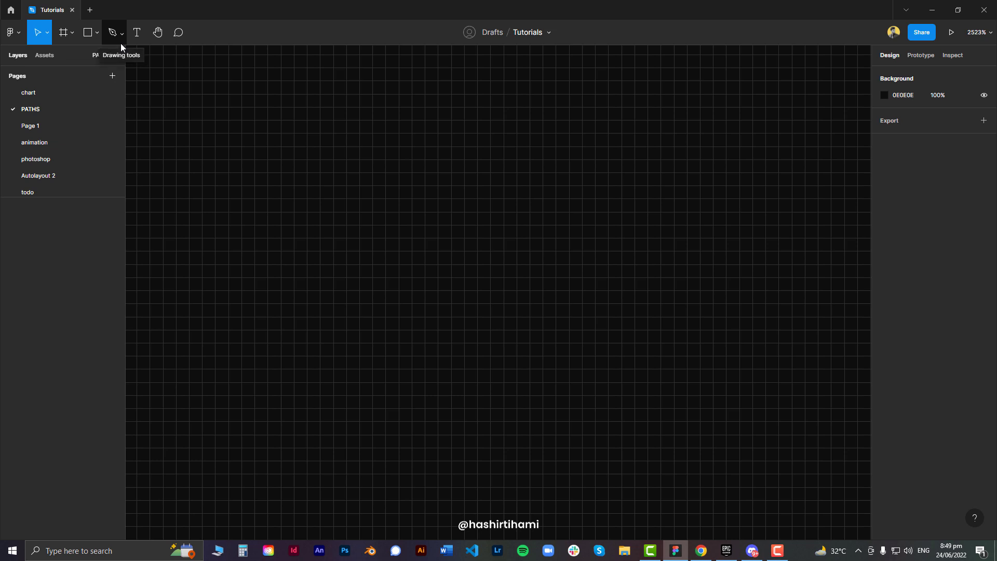
# - Draw a 9×8 light-grey rectangle (Rectangle 1, fill D9D9D9) near the canvas centre
pyautogui.click(97, 33)
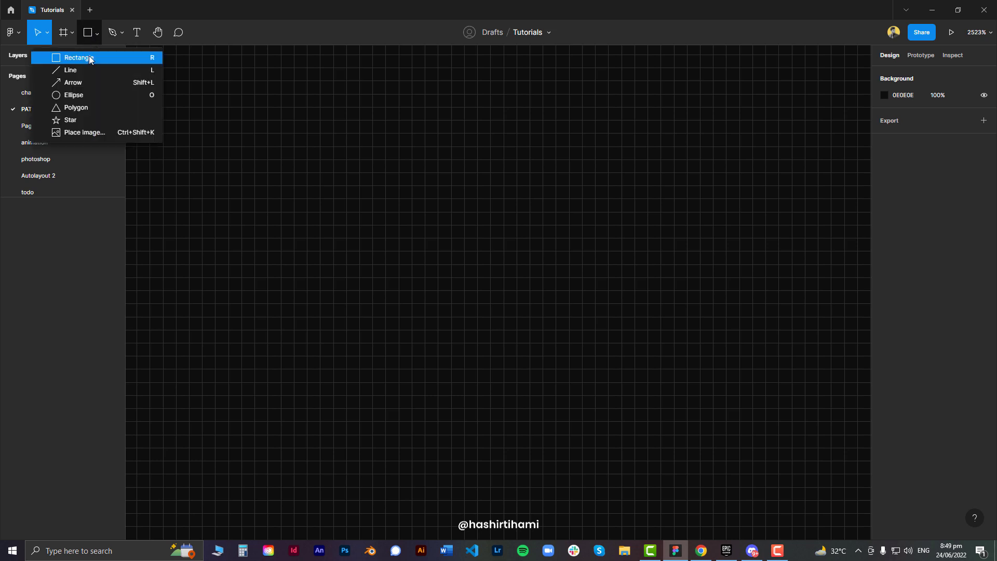
pyautogui.click(89, 58)
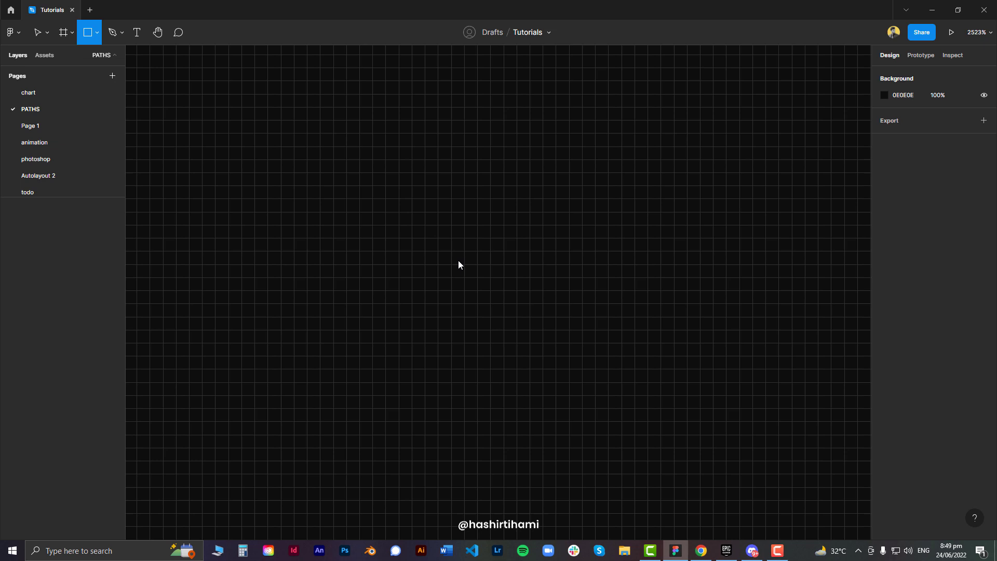
pyautogui.moveTo(399, 199); pyautogui.dragTo(516, 304)
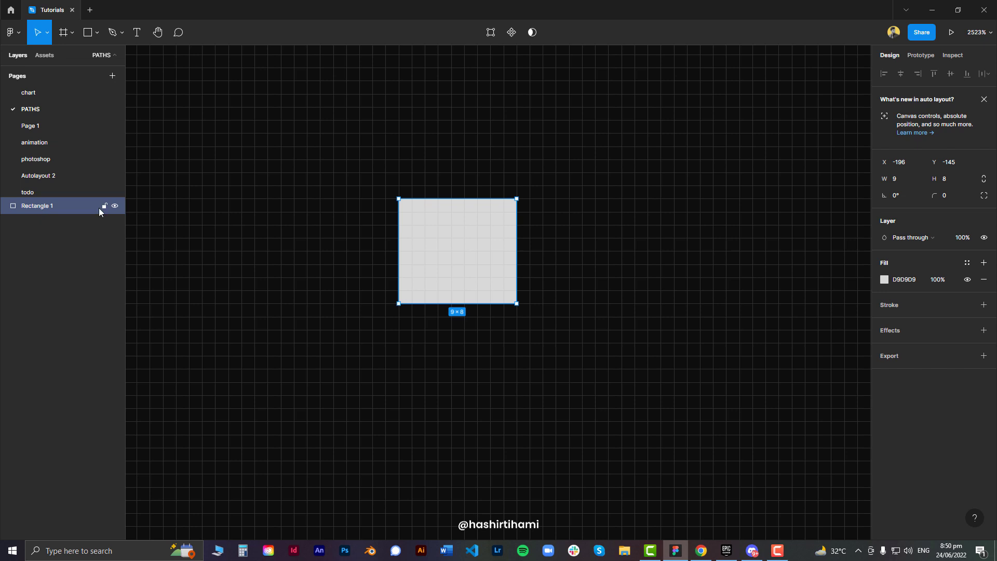
# - Enter point editing on the rectangle, zoom in, and try then undo two top-right corner drags
pyautogui.doubleClick(466, 230)
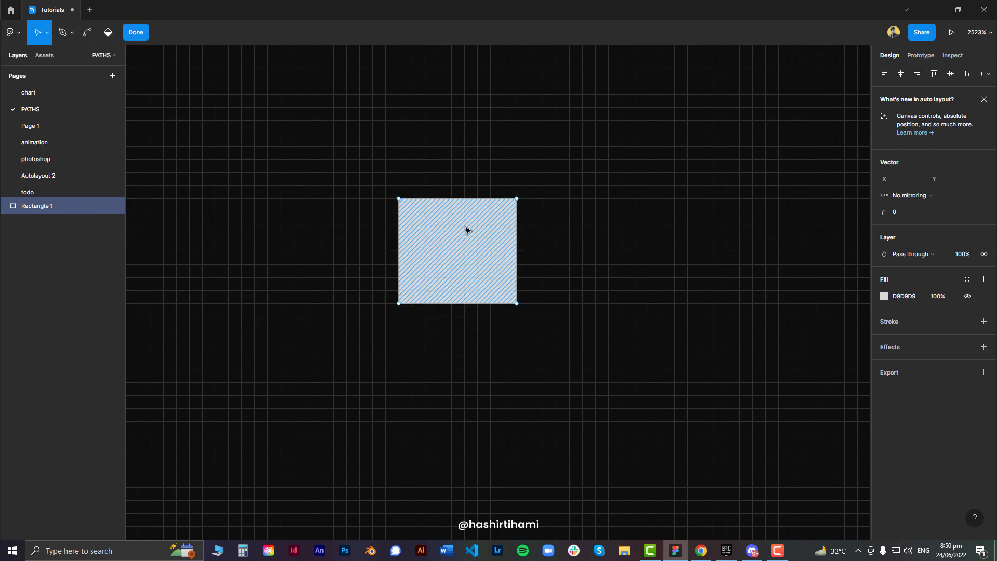
pyautogui.click(110, 57)
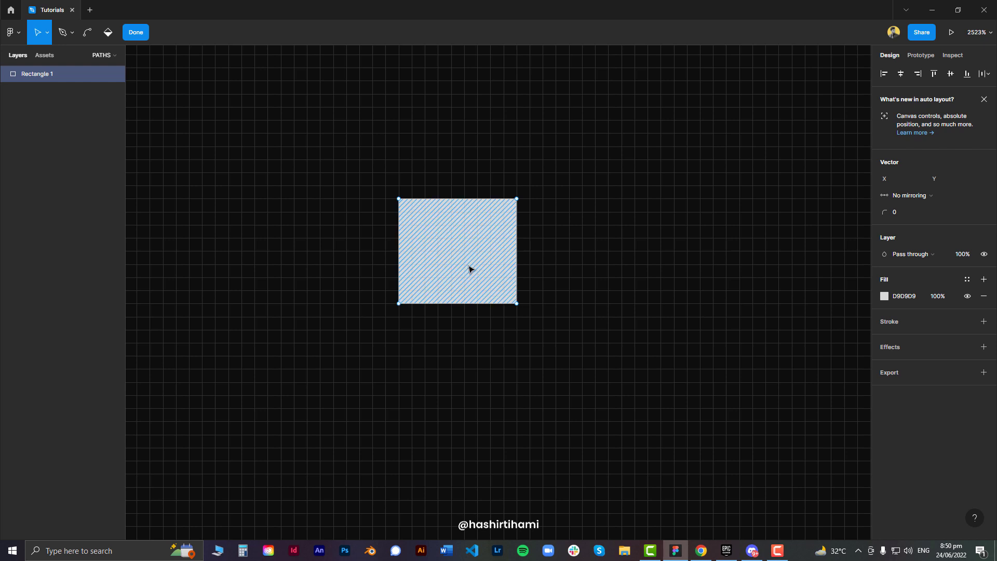
pyautogui.keyDown('ctrl'); pyautogui.scroll(5, 435, 261); pyautogui.keyUp('ctrl')
pyautogui.scroll(1, 441, 259)
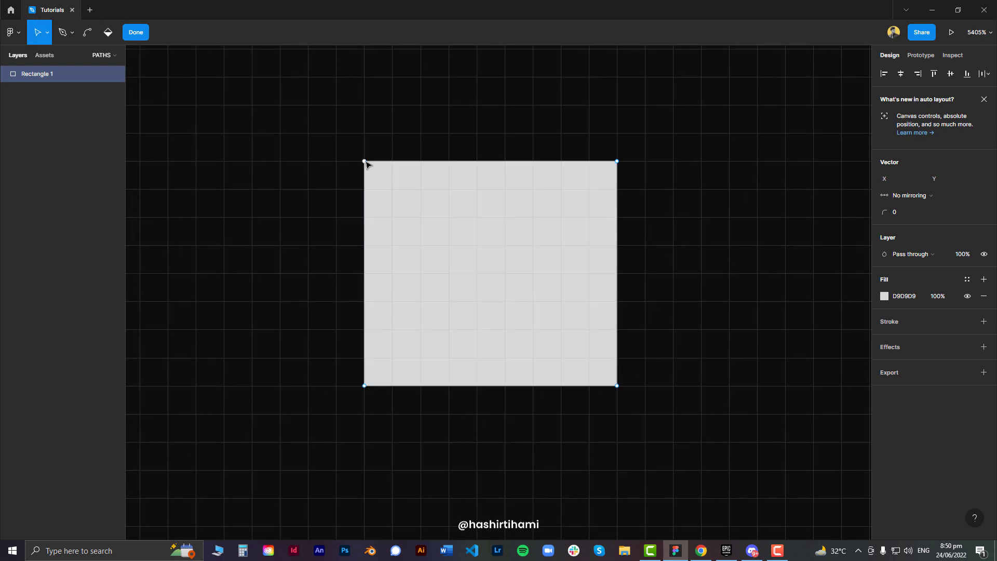
pyautogui.moveTo(617, 162)
pyautogui.mouseDown()
pyautogui.moveTo(574, 211)
pyautogui.moveTo(472, 265)
pyautogui.moveTo(560, 217)
pyautogui.moveTo(594, 182)
pyautogui.moveTo(613, 196)
pyautogui.moveTo(613, 181)
pyautogui.mouseUp()
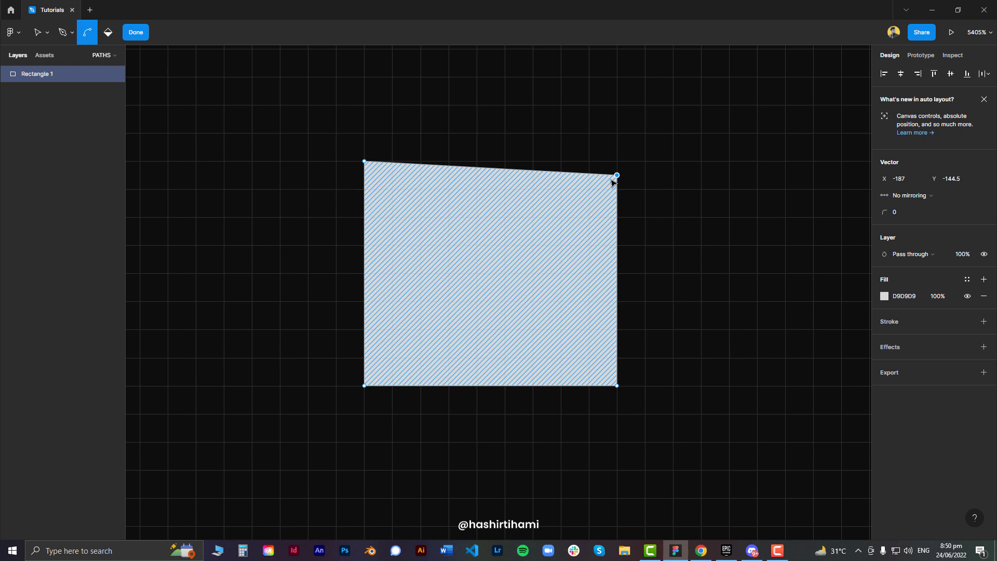
pyautogui.hotkey('ctrl', 'z')
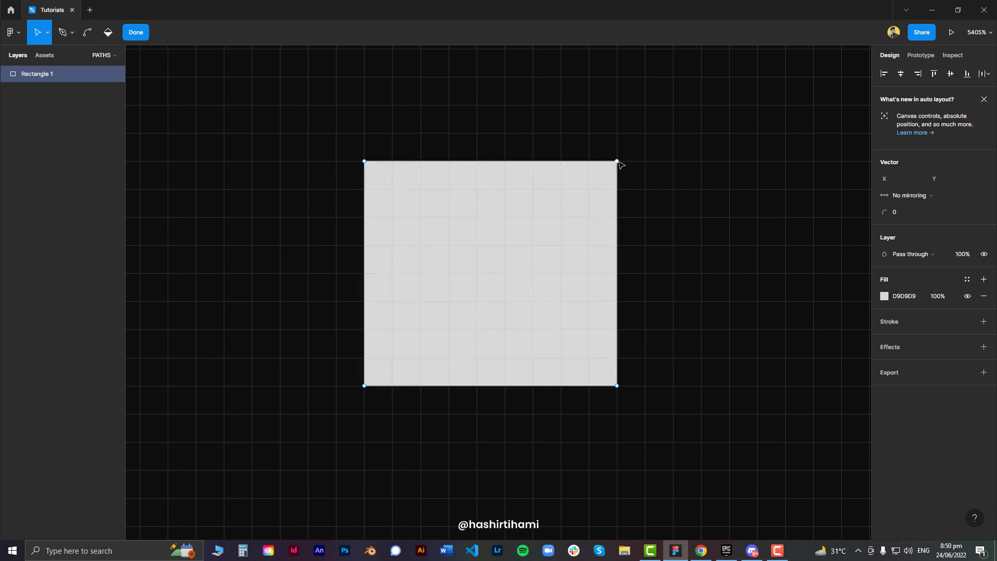
pyautogui.moveTo(617, 162); pyautogui.dragTo(507, 196)
pyautogui.hotkey('ctrl', 'z')
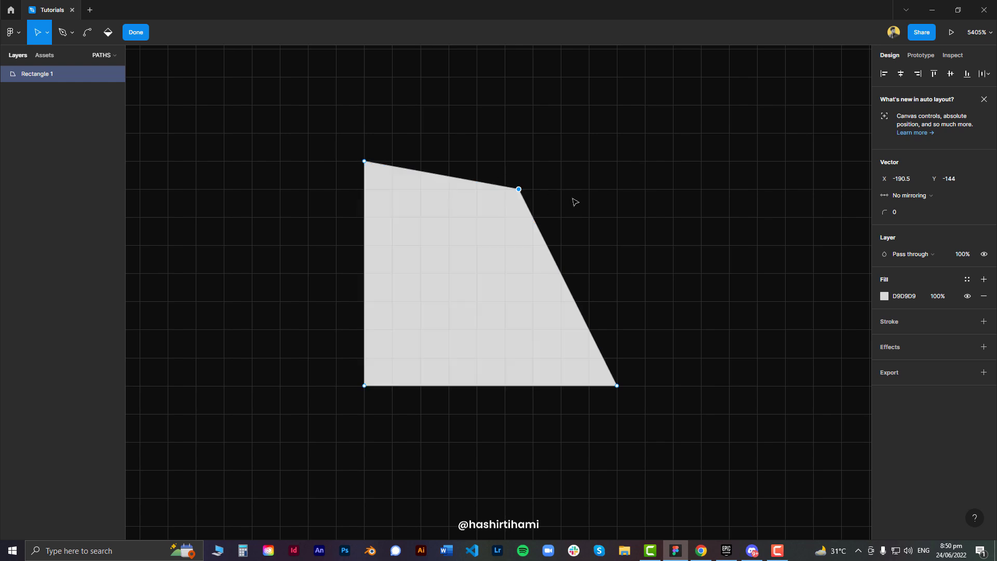
pyautogui.hotkey('ctrl', 'z')
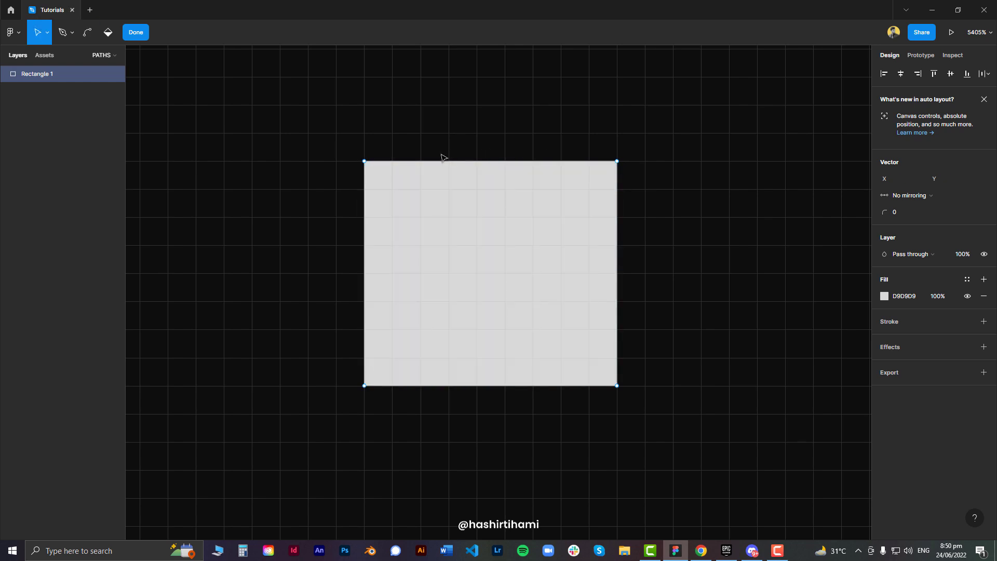
# - Select both top corners, nudge them down and back up, then deselect them
pyautogui.click(468, 169)
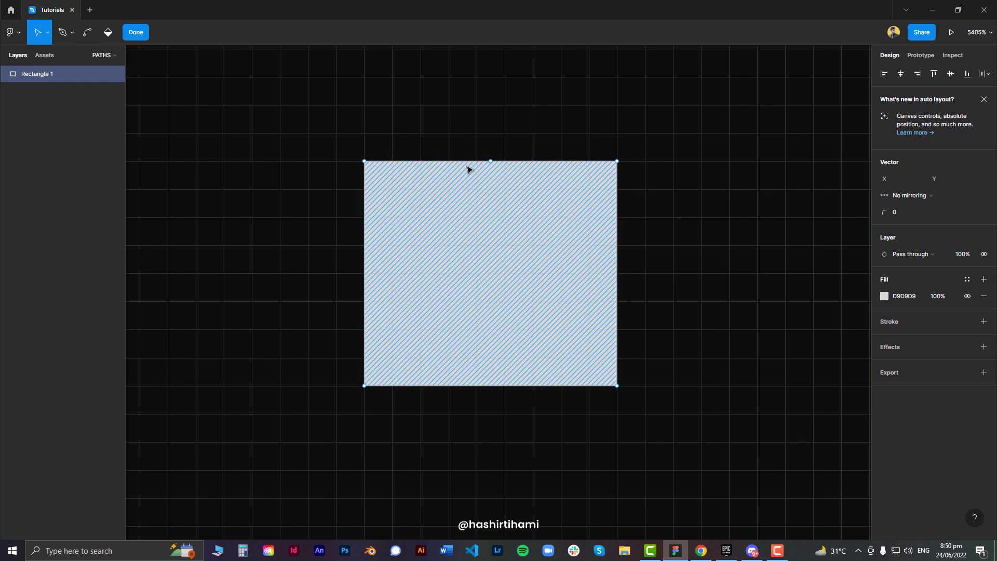
pyautogui.click(617, 162)
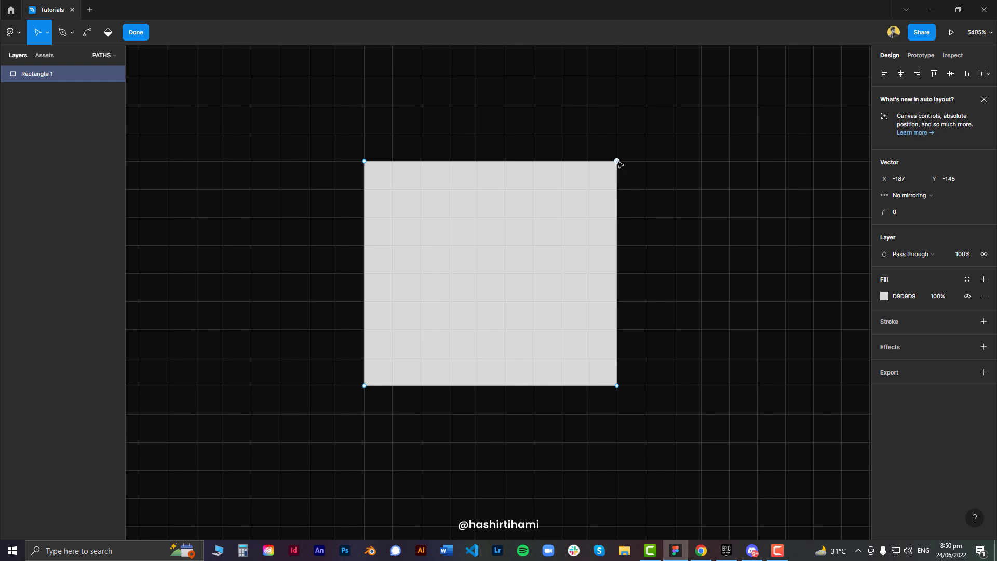
pyautogui.keyDown('shift'); pyautogui.click(365, 161); pyautogui.keyUp('shift')
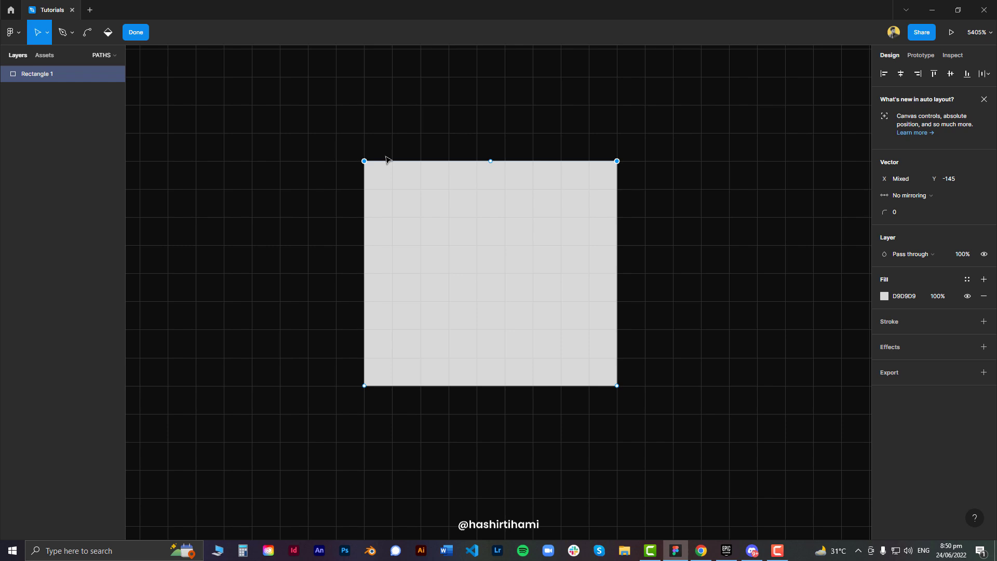
pyautogui.press('Down')
pyautogui.press('Down')
pyautogui.press('Down')
pyautogui.press('Down')
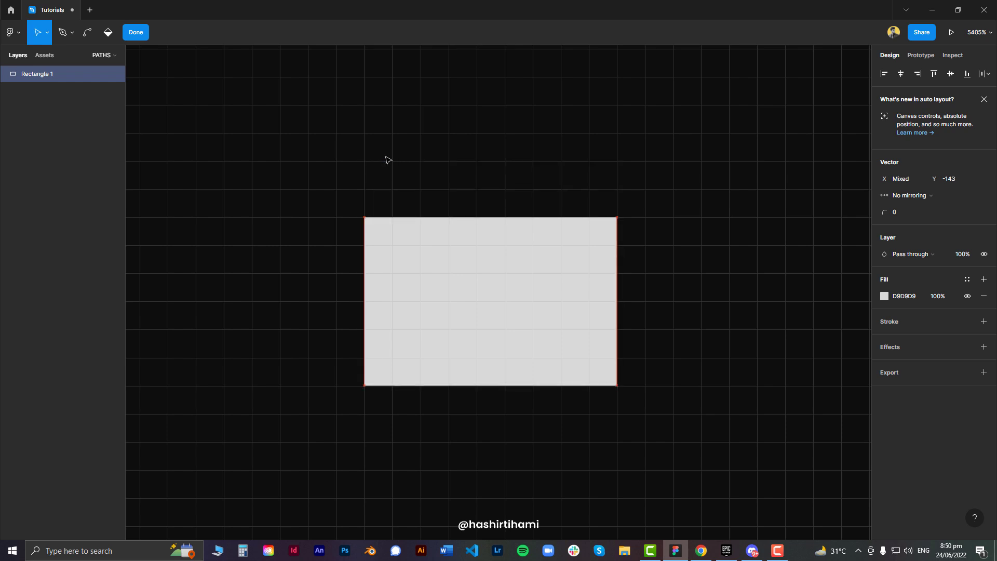
pyautogui.press('Up')
pyautogui.press('Up')
pyautogui.press('Up')
pyautogui.press('Up')
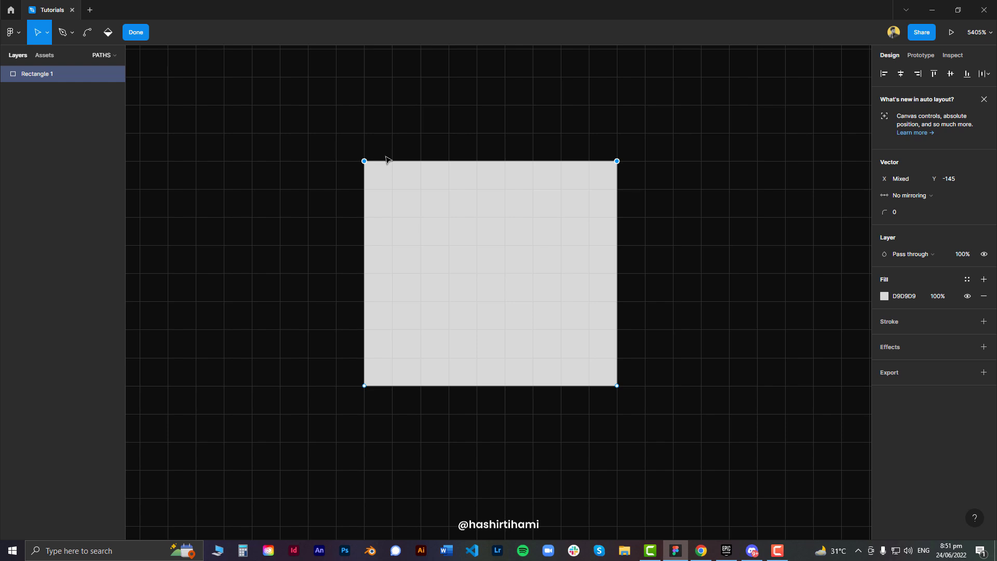
pyautogui.click(399, 151)
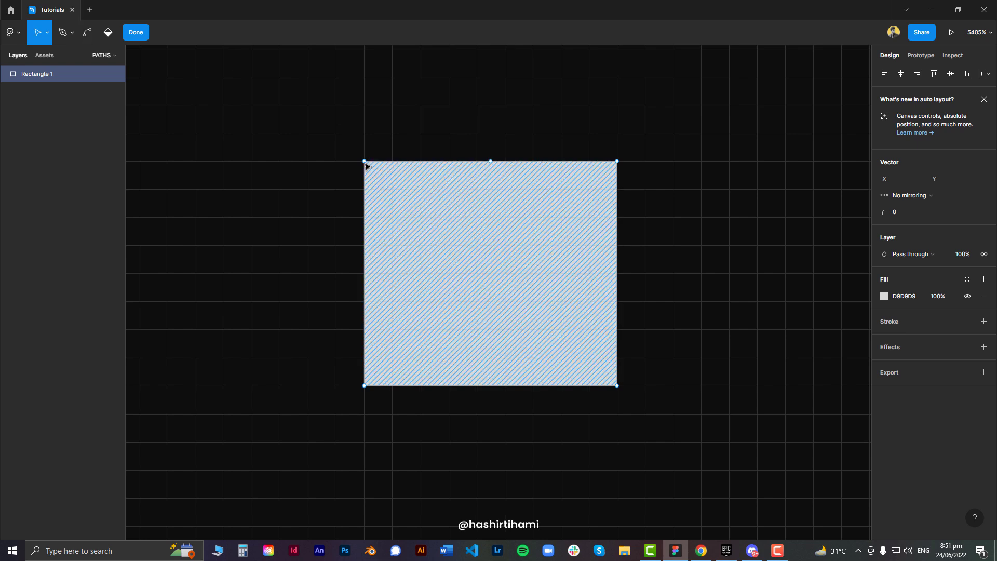
# - Add a Pen point on the rectangle's top edge and drag it up into a roof peak
pyautogui.click(71, 34)
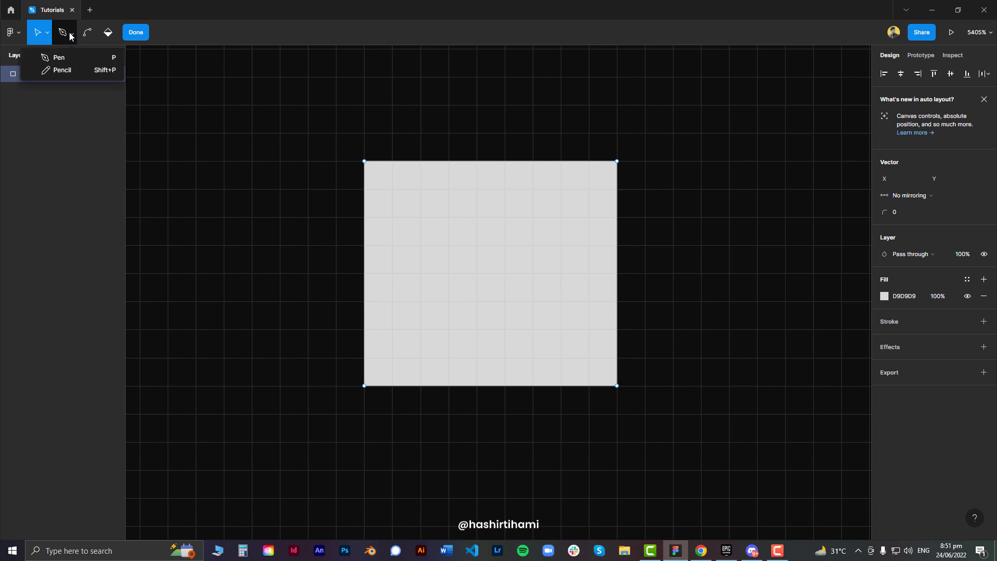
pyautogui.click(62, 62)
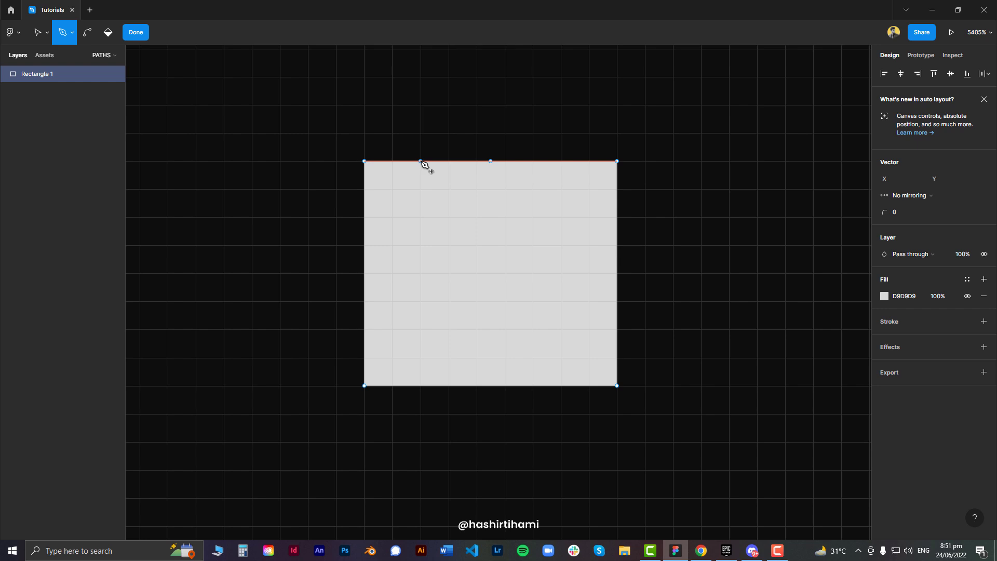
pyautogui.click(420, 160)
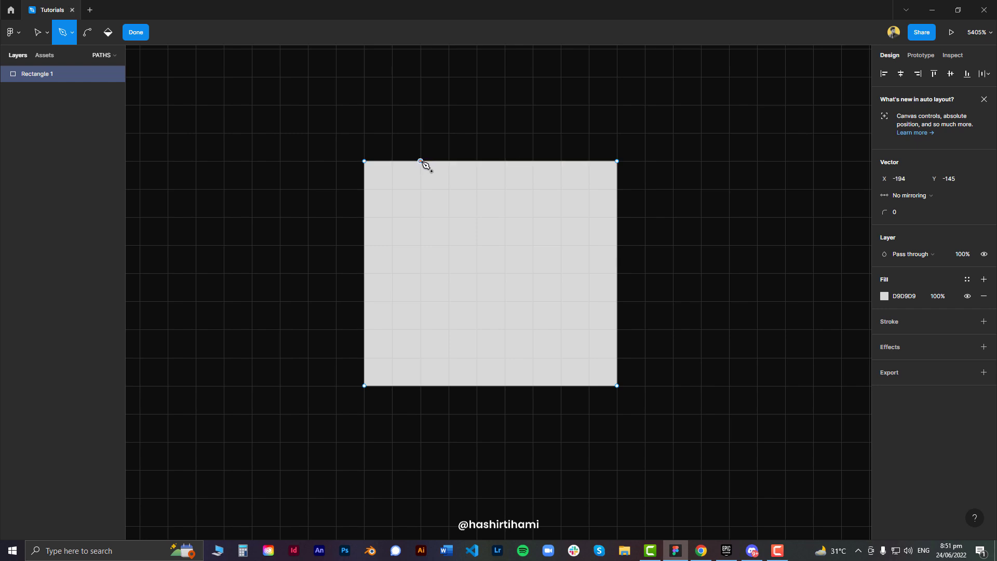
pyautogui.press('v')
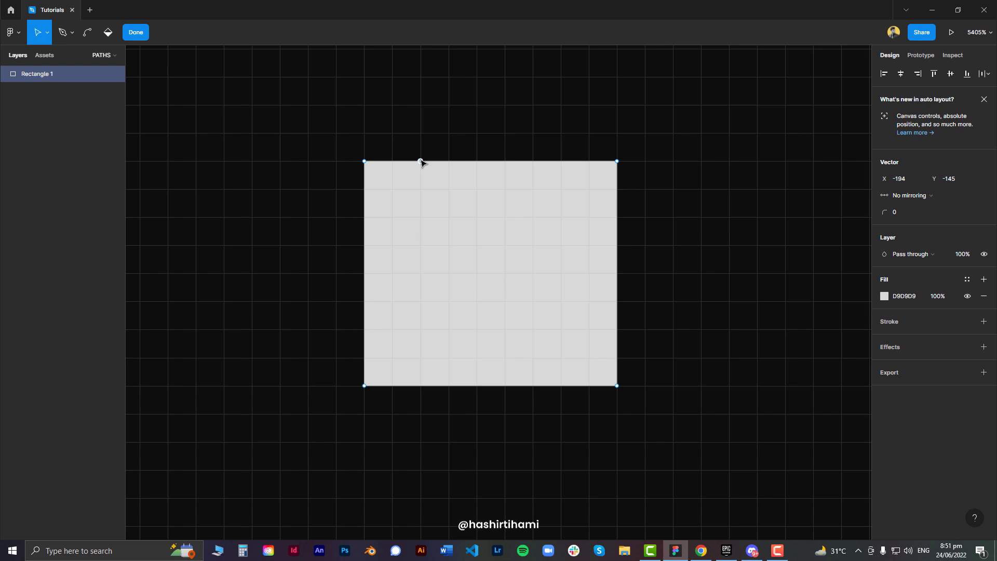
pyautogui.moveTo(420, 161); pyautogui.dragTo(490, 77)
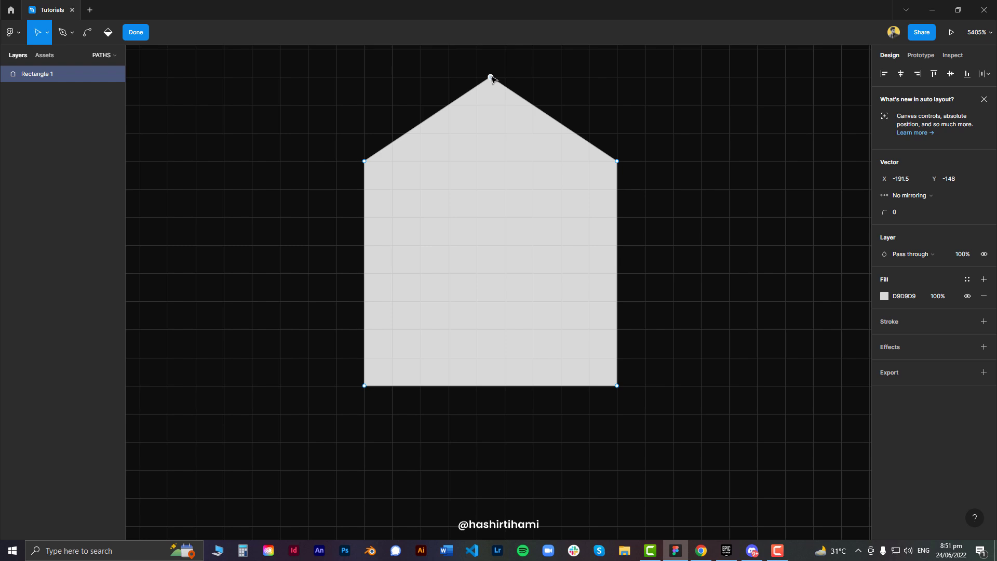
# - Bend the roof peak into a smooth arch, undo a hooked attempt, adjust the right handle, exit editing
pyautogui.click(88, 34)
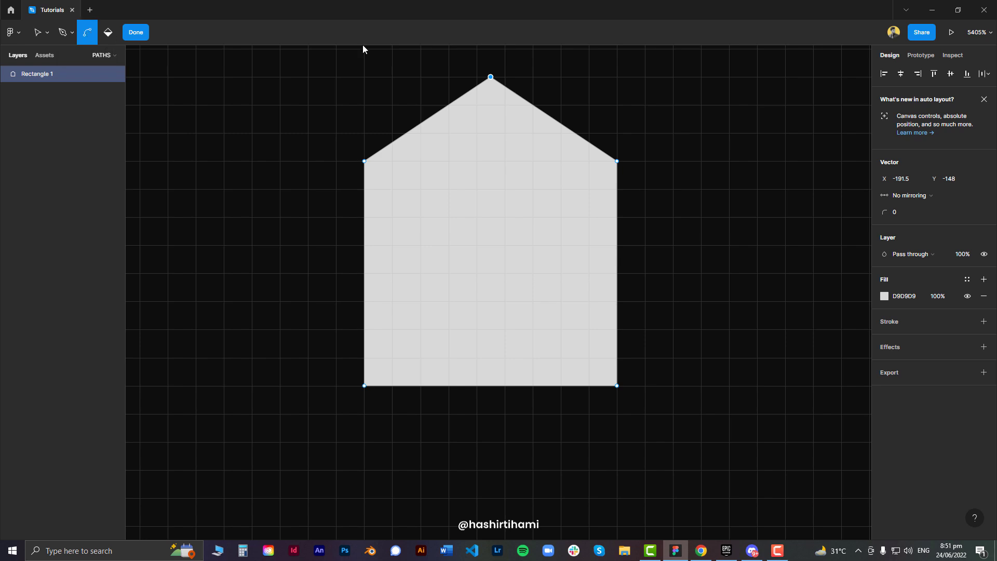
pyautogui.moveTo(490, 77); pyautogui.dragTo(493, 81)
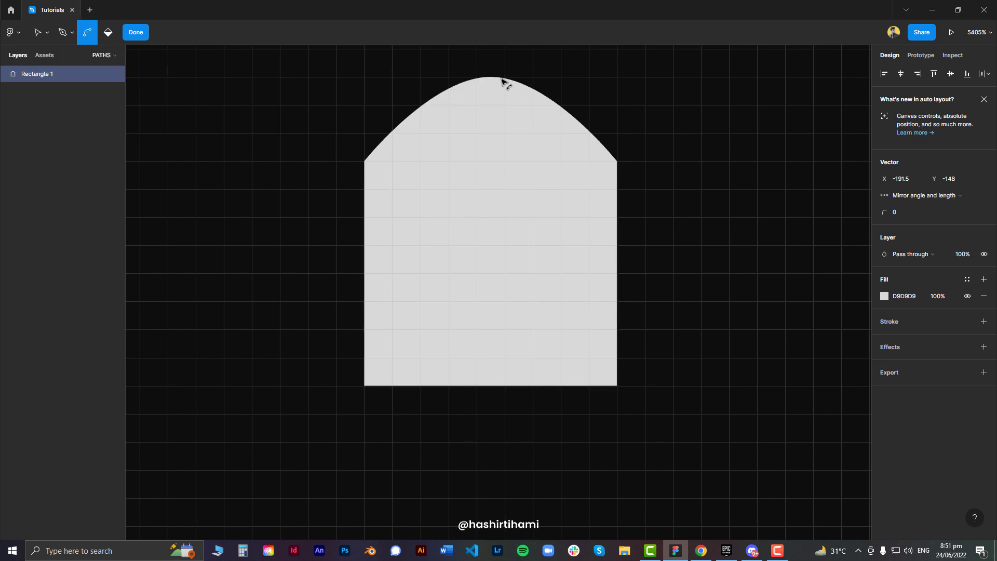
pyautogui.click(500, 88)
pyautogui.click(494, 83)
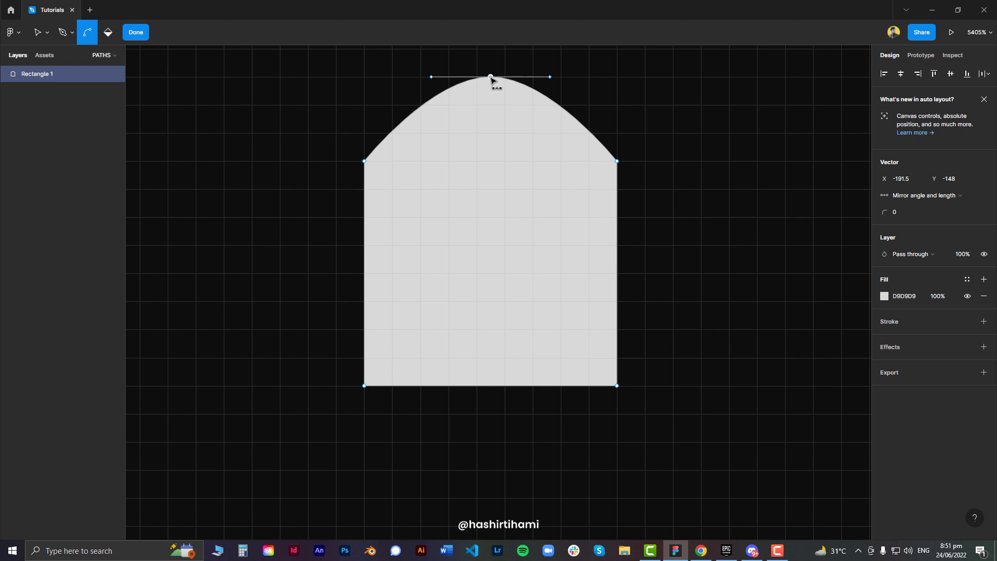
pyautogui.click(494, 83)
pyautogui.moveTo(494, 81)
pyautogui.mouseDown()
pyautogui.moveTo(493, 136)
pyautogui.moveTo(503, 58)
pyautogui.mouseUp()
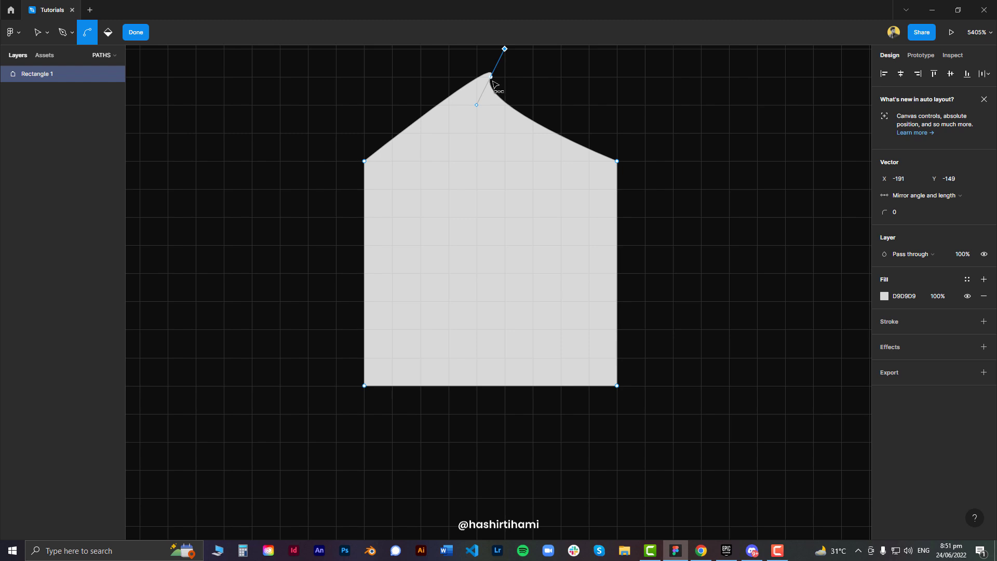
pyautogui.hotkey('ctrl', 'z')
pyautogui.hotkey('ctrl', 'z')
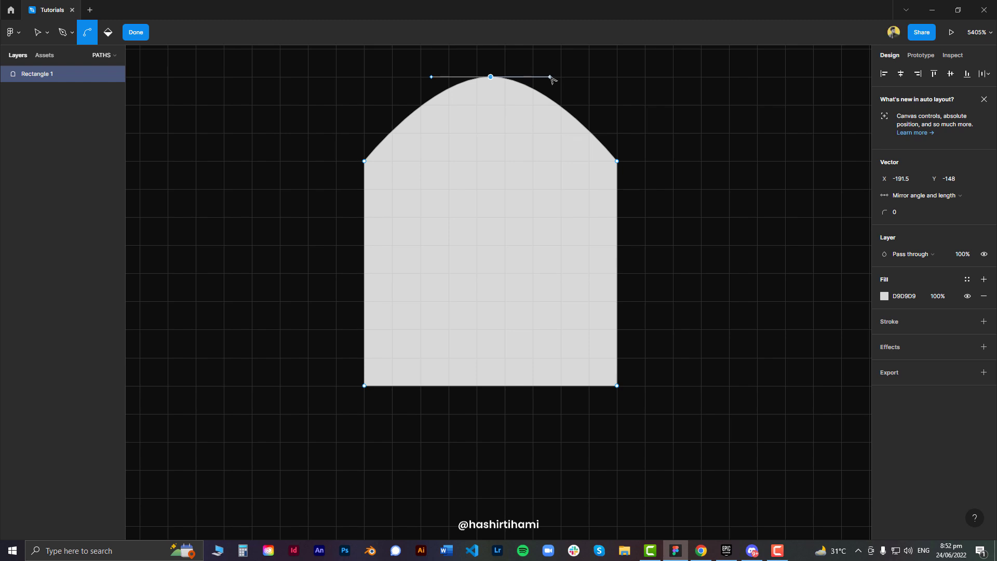
pyautogui.moveTo(551, 78); pyautogui.dragTo(585, 60)
pyautogui.press('Escape')
pyautogui.press('Escape')
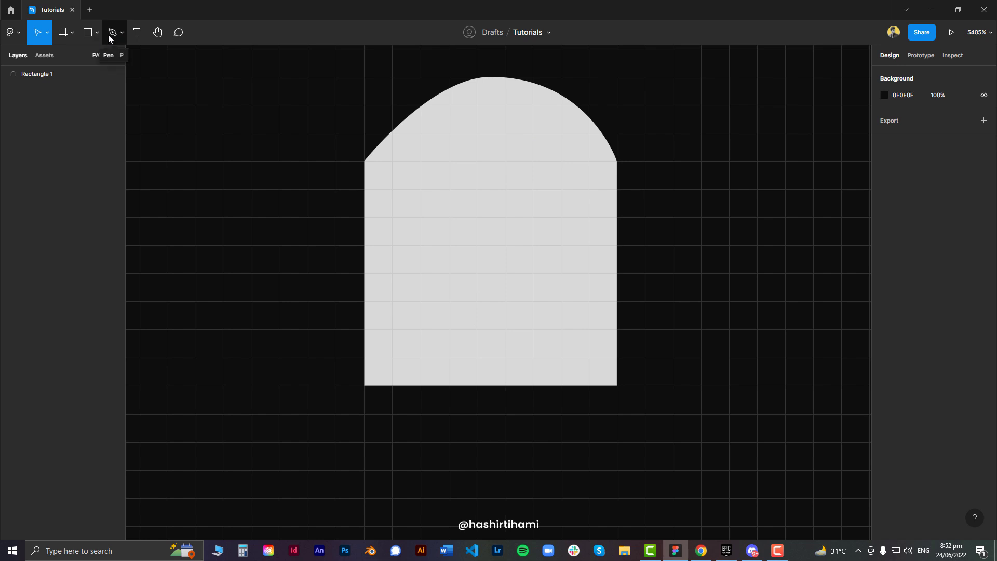
# - Draw an open pen path, Vector 1, with a few corner points and leave it open
pyautogui.click(111, 32)
pyautogui.click(167, 245)
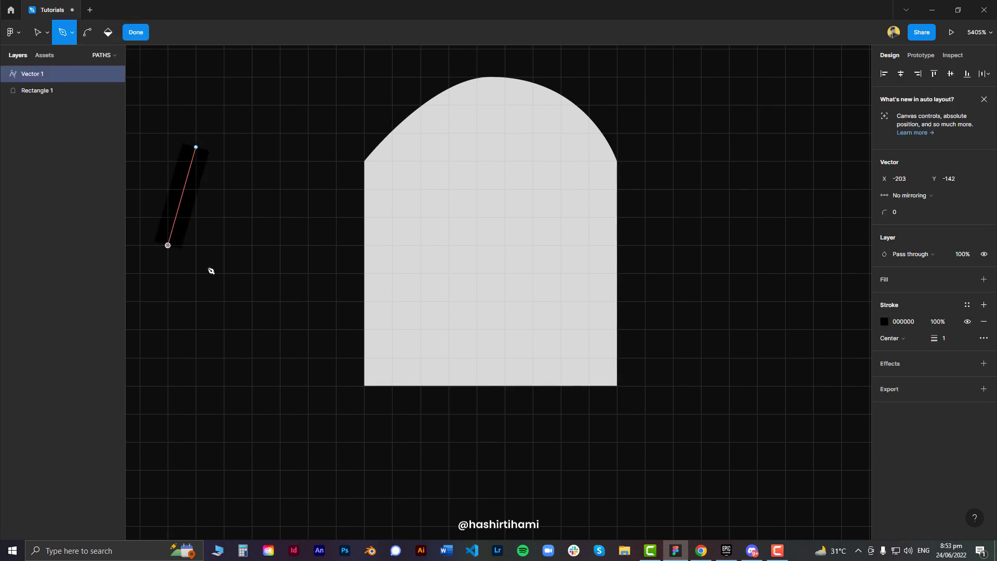
pyautogui.click(294, 301)
pyautogui.click(322, 203)
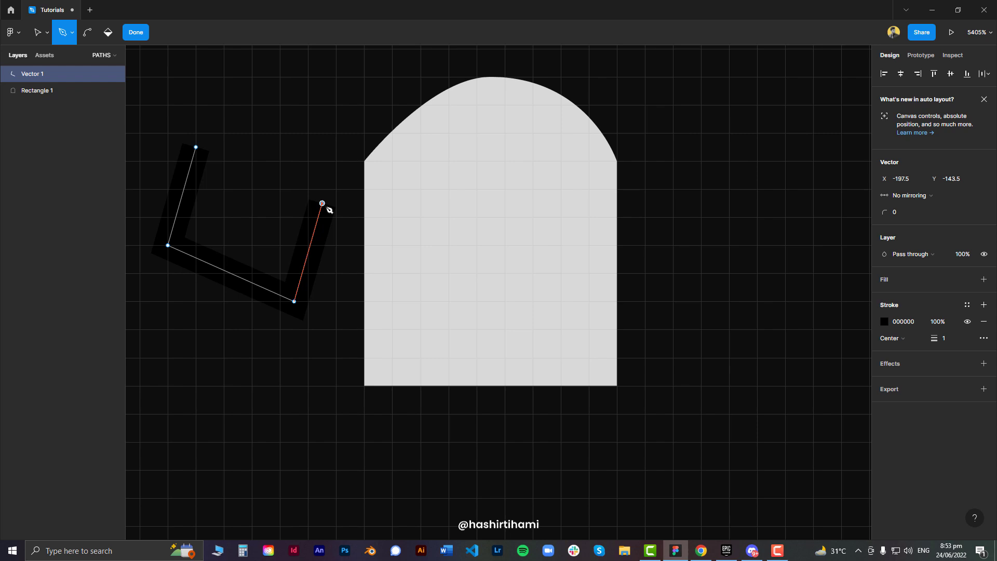
pyautogui.press('Escape')
pyautogui.press('Escape')
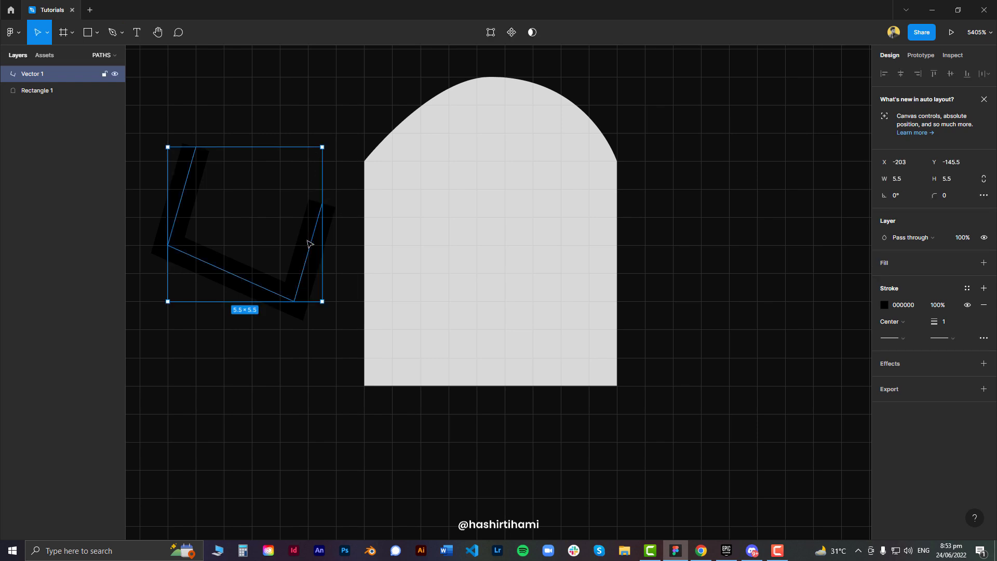
# - Move Vector 1 to the right of the arched shape, to X -180, Y -144
pyautogui.moveTo(309, 240); pyautogui.dragTo(775, 294)
pyautogui.hscroll(8, 334, 285)
pyautogui.moveTo(334, 285); pyautogui.dragTo(501, 289)
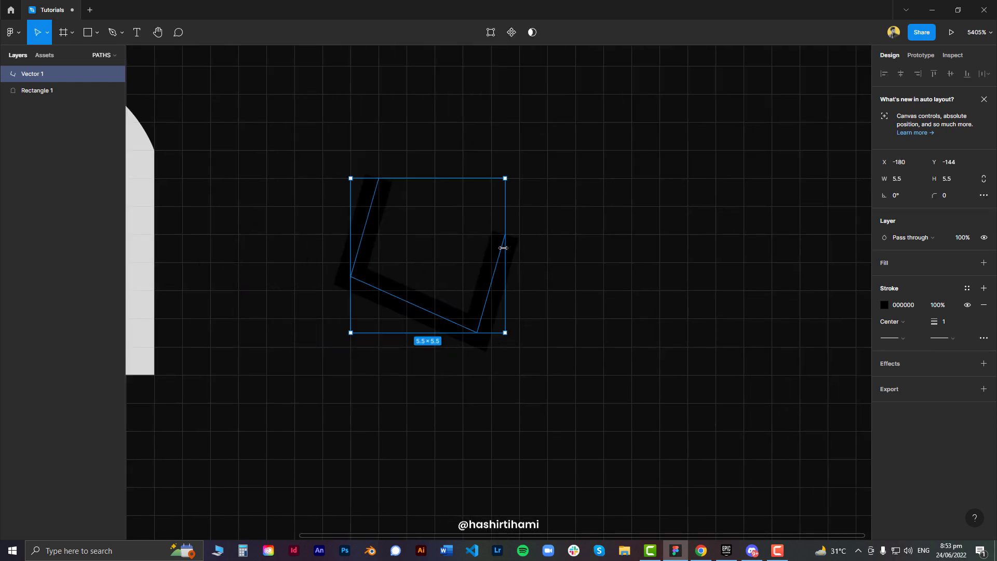
# - Close Vector 1 by joining its top endpoint to its right endpoint into a four-sided outline
pyautogui.doubleClick(376, 201)
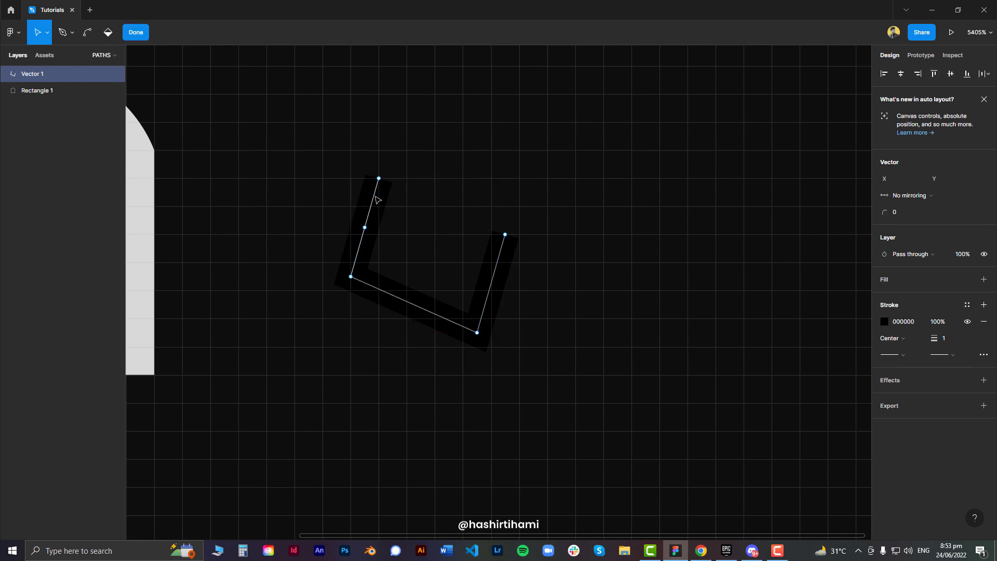
pyautogui.click(62, 35)
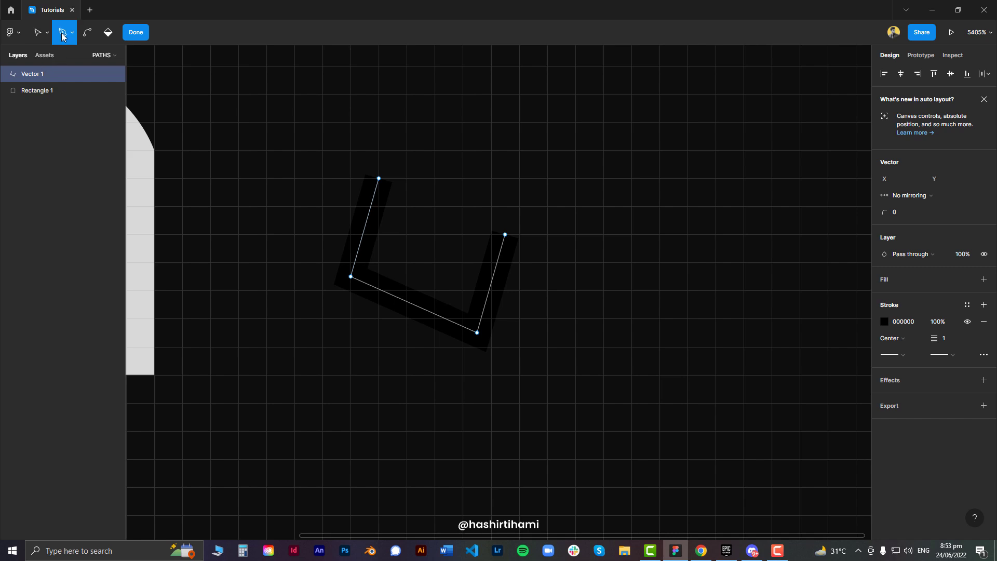
pyautogui.click(380, 178)
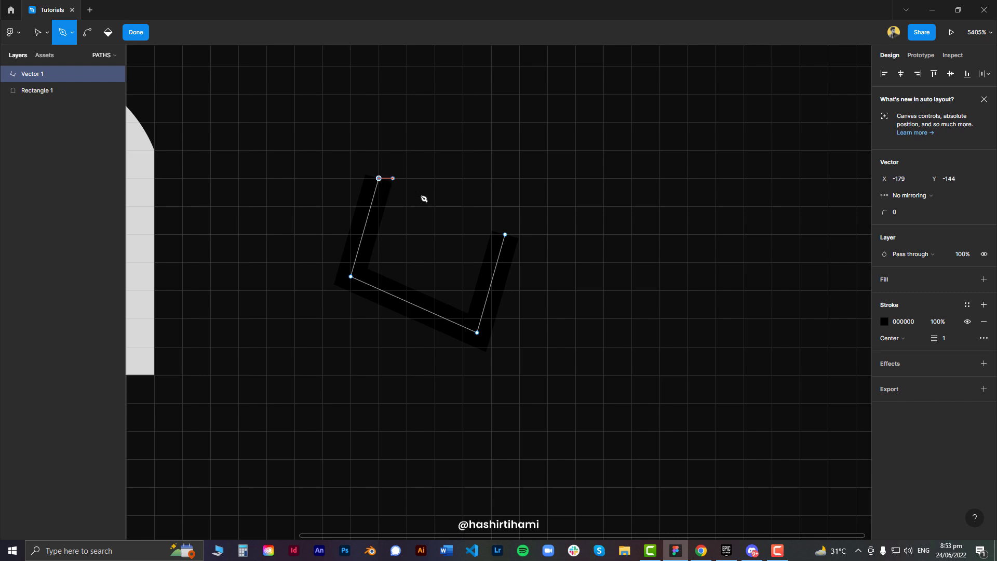
pyautogui.click(506, 235)
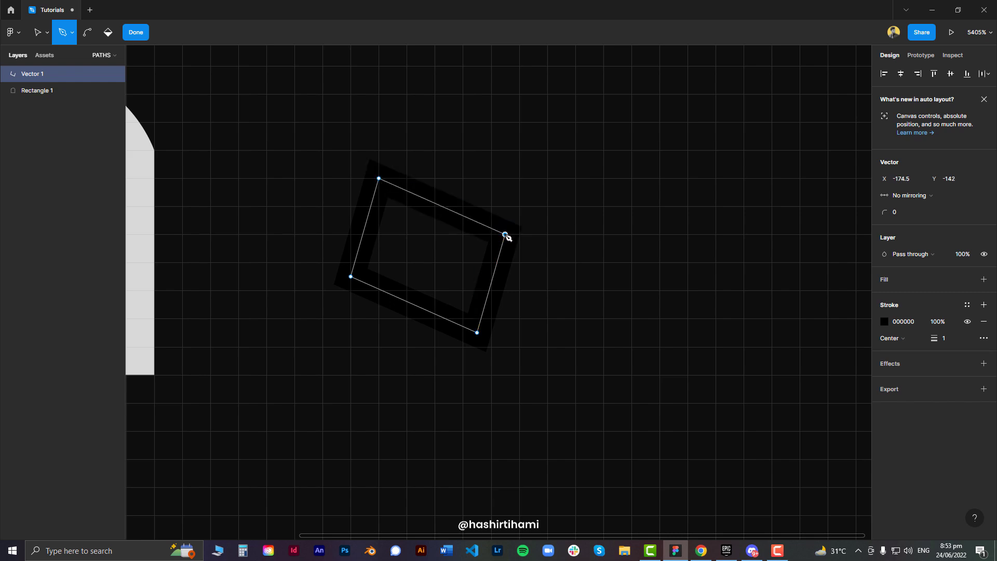
pyautogui.press('v')
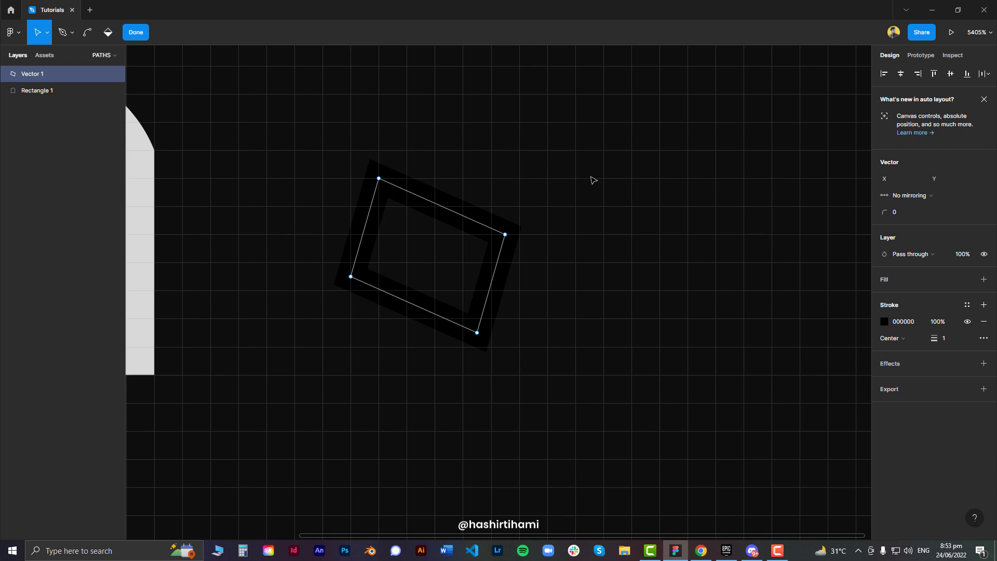
pyautogui.press('Escape')
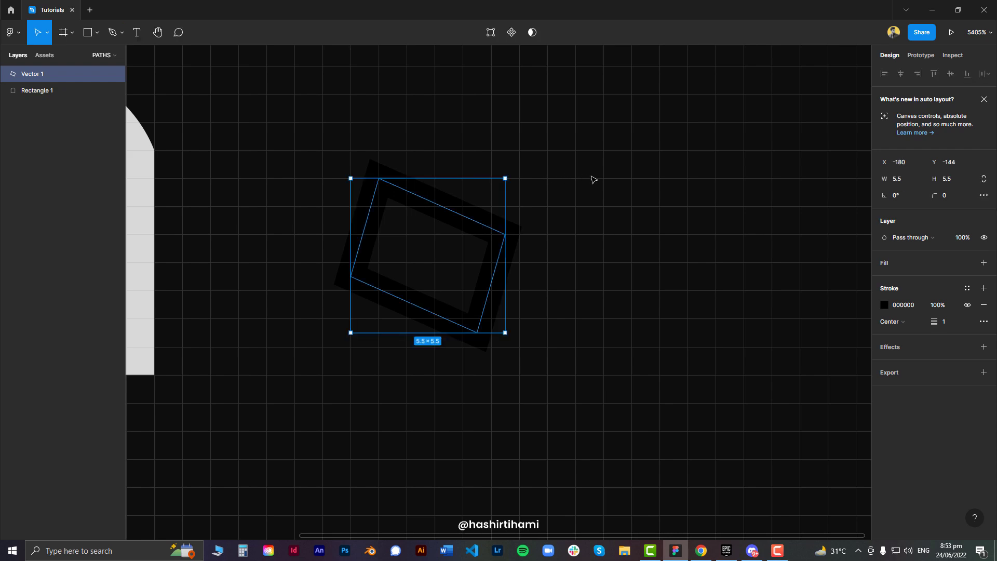